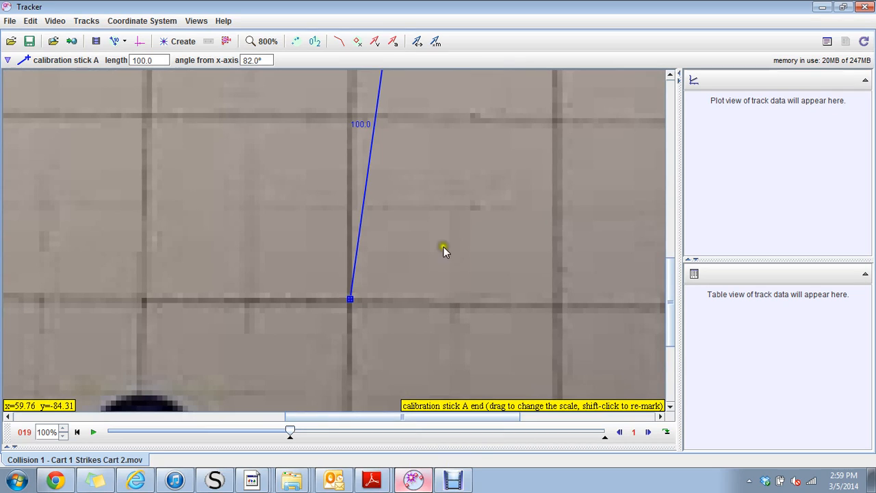
- Span calibration stick A horizontally across one large grid square of the backdrop and set its length to 0.1
left_click_drag(669, 277, 674, 230)
left_click_drag(401, 137, 569, 364)
left_click_drag(671, 263, 671, 309)
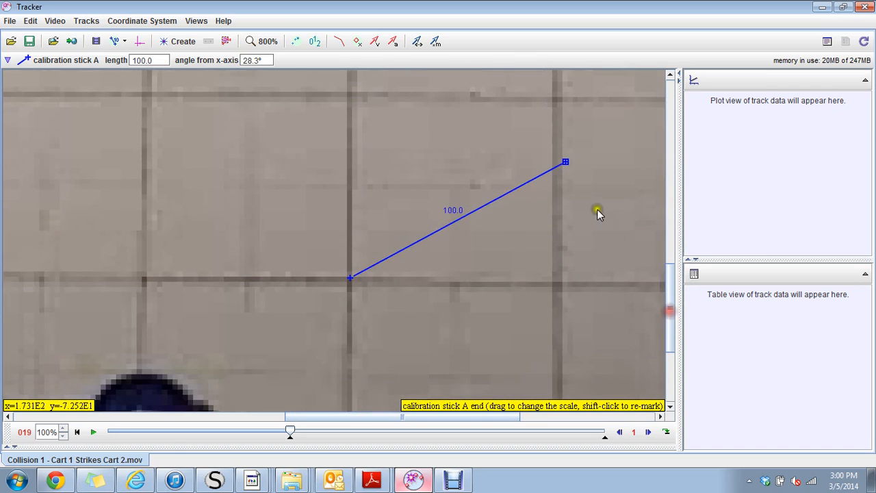
left_click_drag(567, 165, 560, 285)
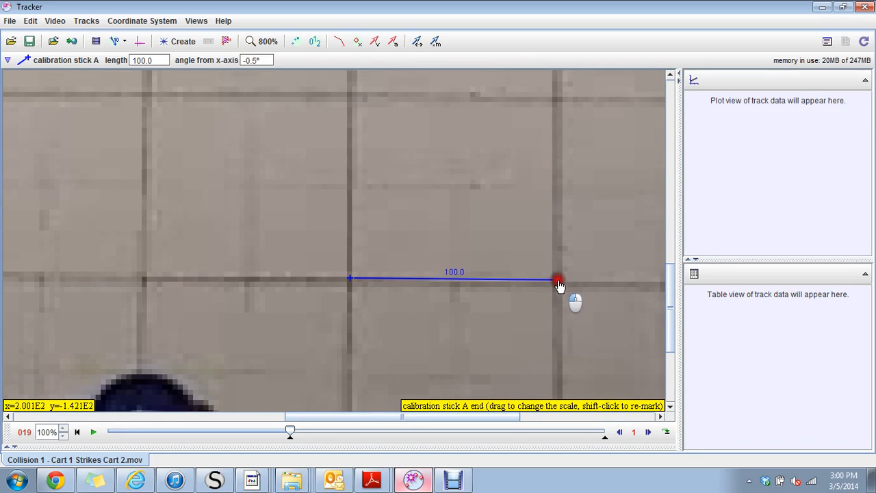
left_click(455, 273)
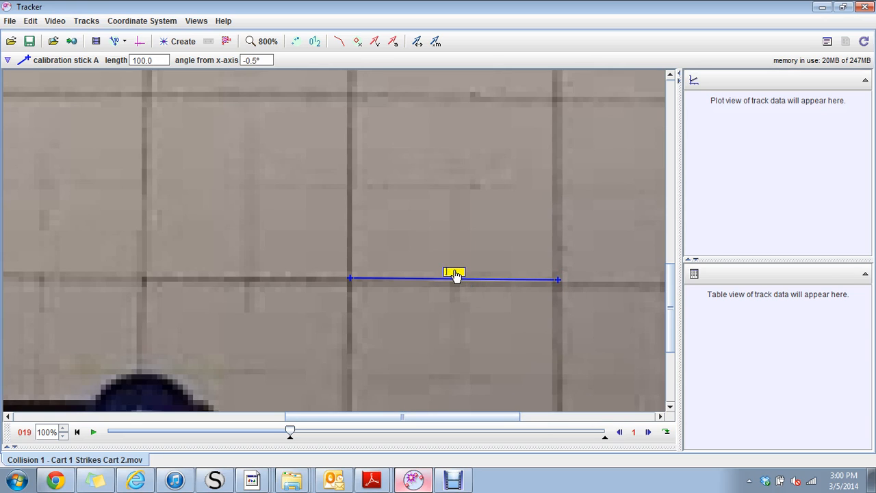
key("Return")
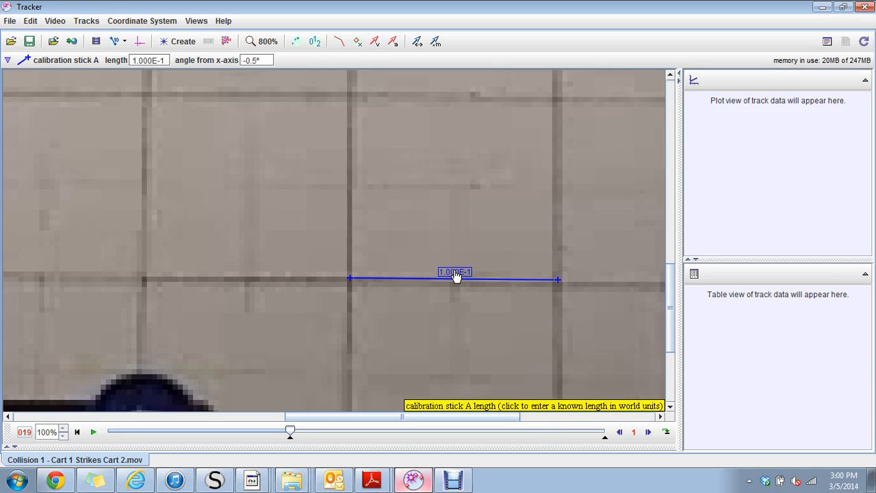
- Create a point mass track and name it Cart 1
right_click(411, 327)
left_click(425, 358)
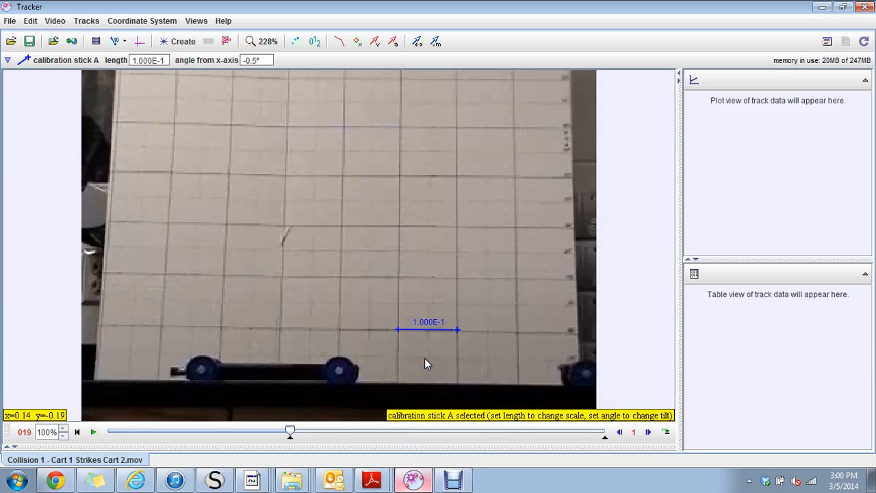
left_click(178, 41)
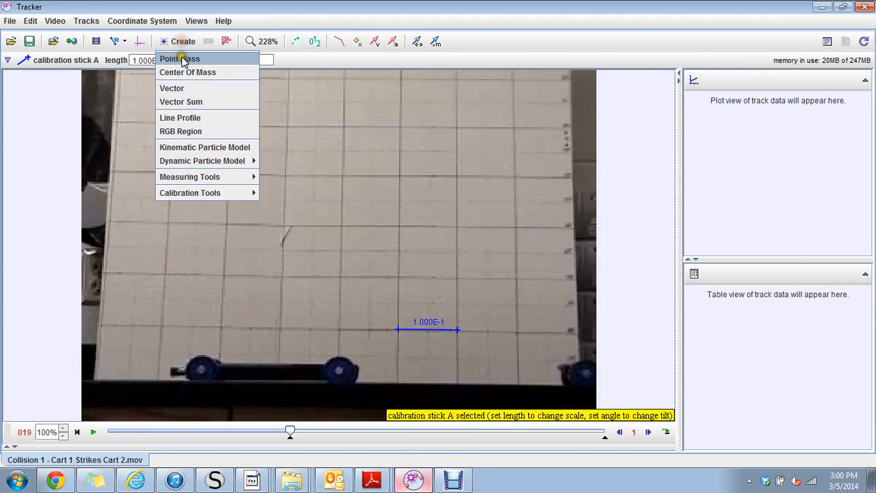
left_click(182, 59)
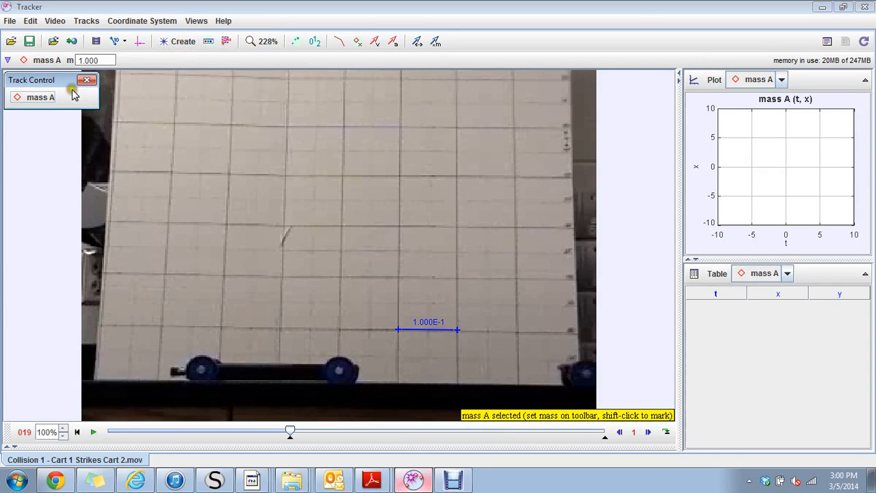
left_click(33, 96)
left_click(34, 116)
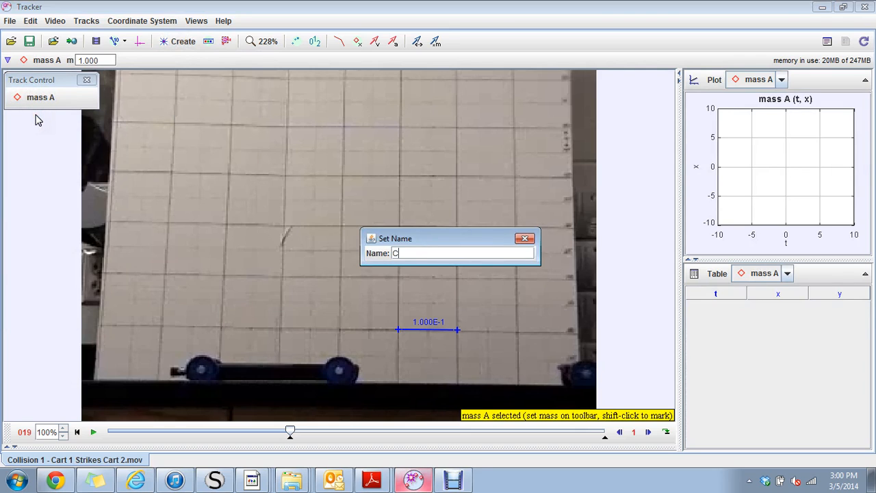
key("Return")
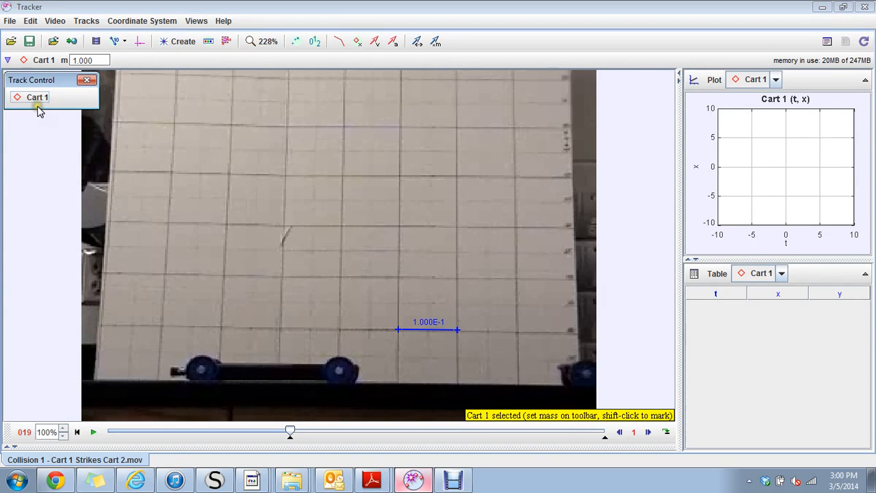
- Place the coordinate origin on the center of the incoming cart's leading wheel at frame 19, and hide the axes
left_click(139, 41)
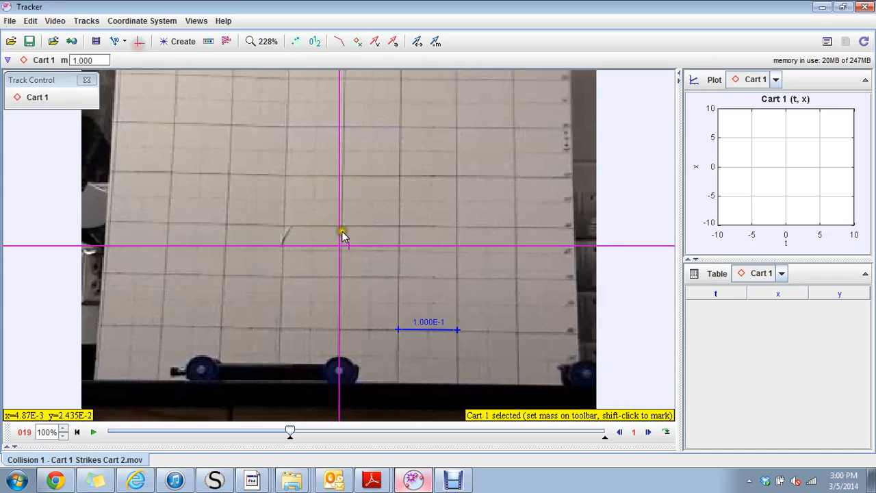
left_click_drag(341, 248, 666, 381)
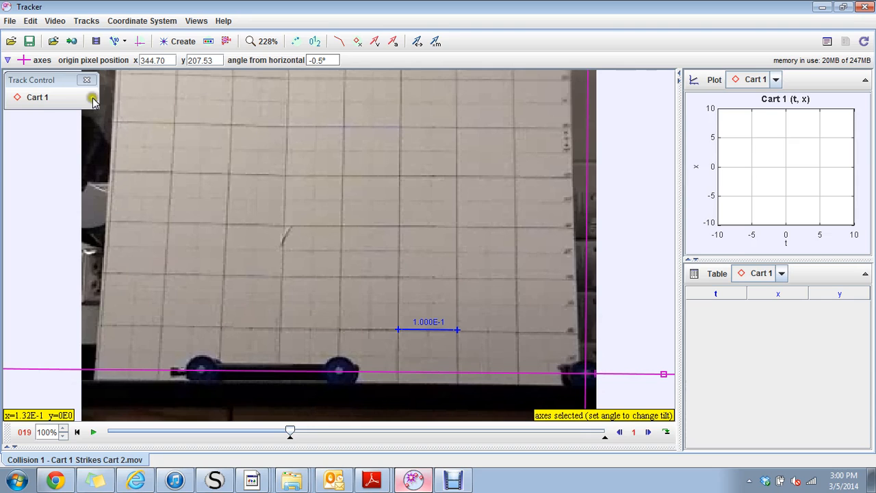
left_click(37, 104)
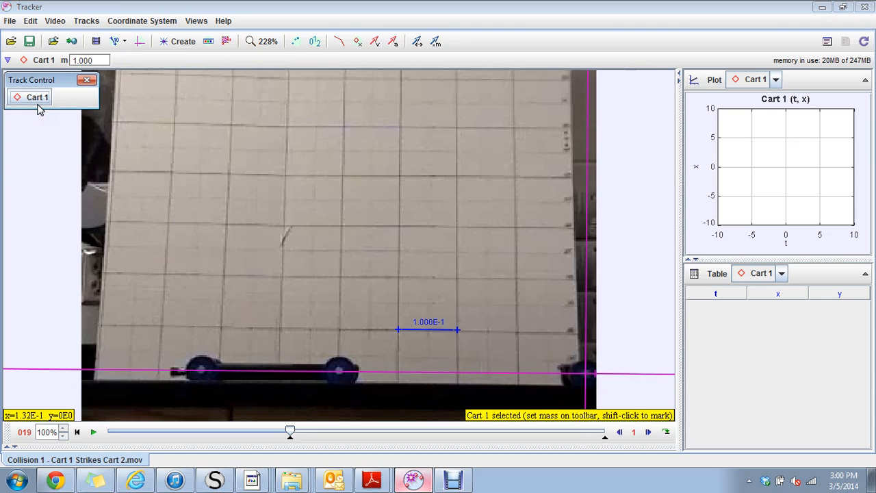
left_click(140, 41)
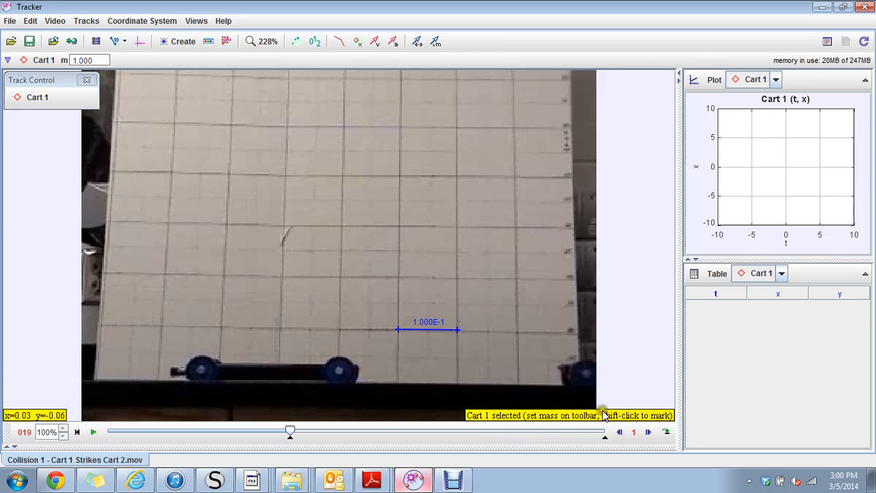
- Mark the center of Cart 1's leading wheel in every frame from 19 to 33
left_click(587, 374)
left_click(546, 374)
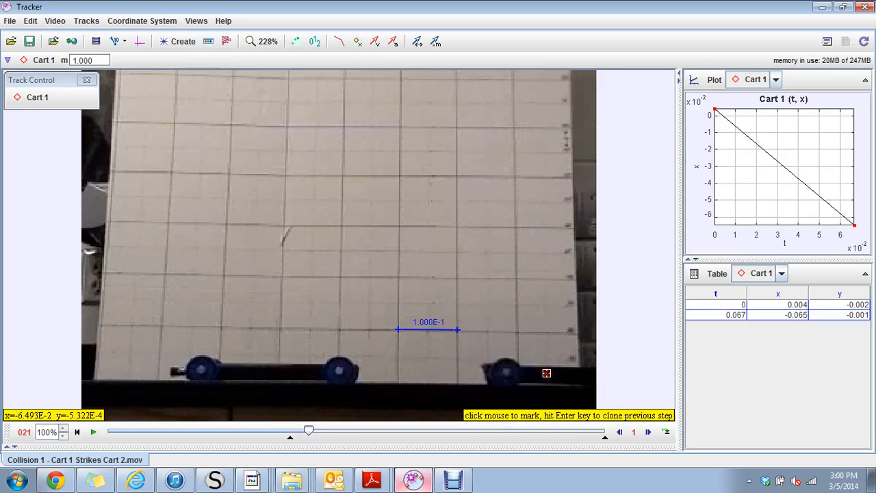
left_click(505, 373)
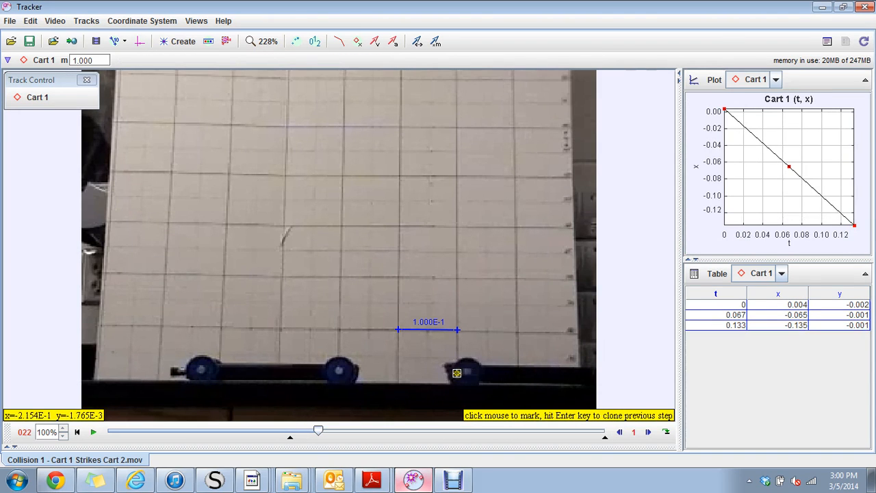
left_click(464, 374)
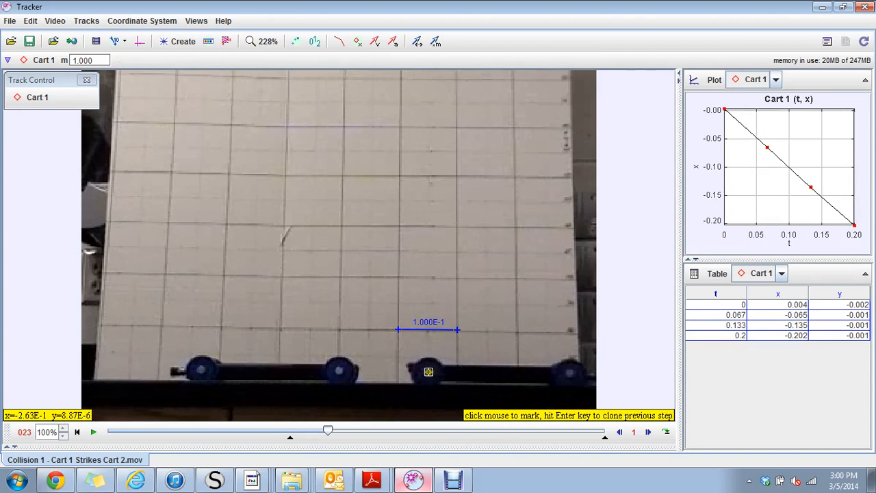
left_click(428, 372)
left_click(392, 371)
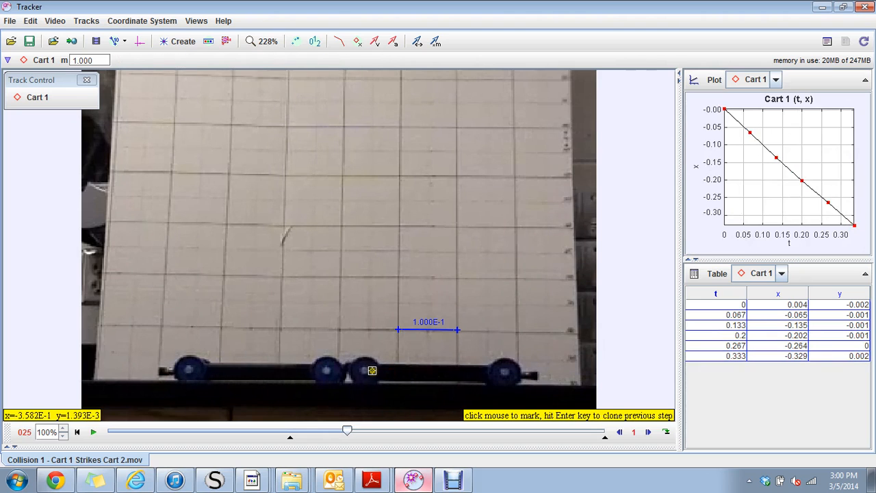
left_click(364, 370)
left_click(346, 370)
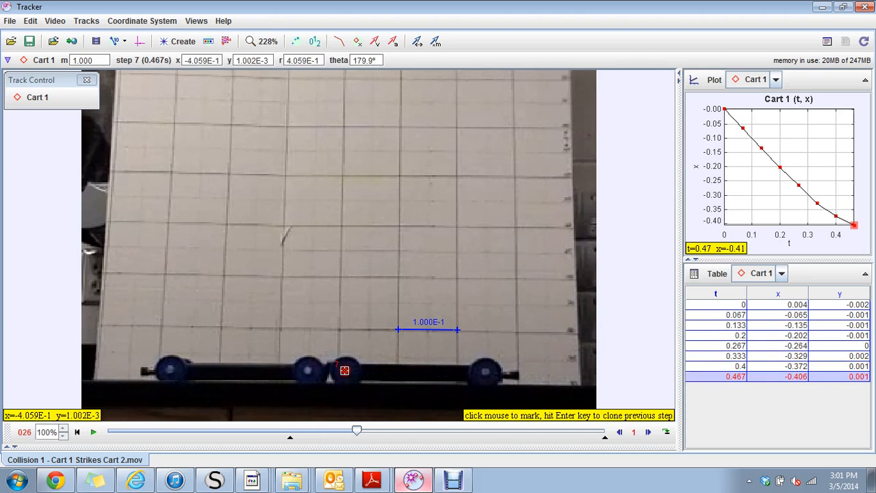
left_click(328, 371)
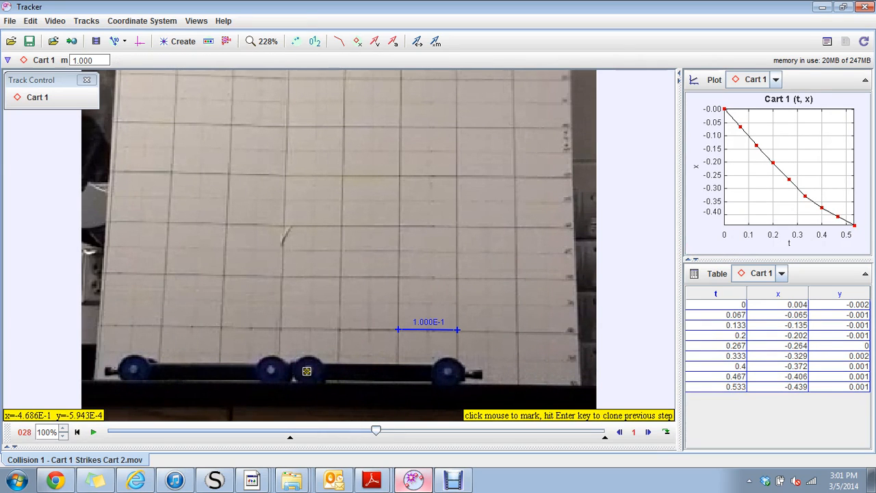
left_click(307, 371)
left_click(288, 370)
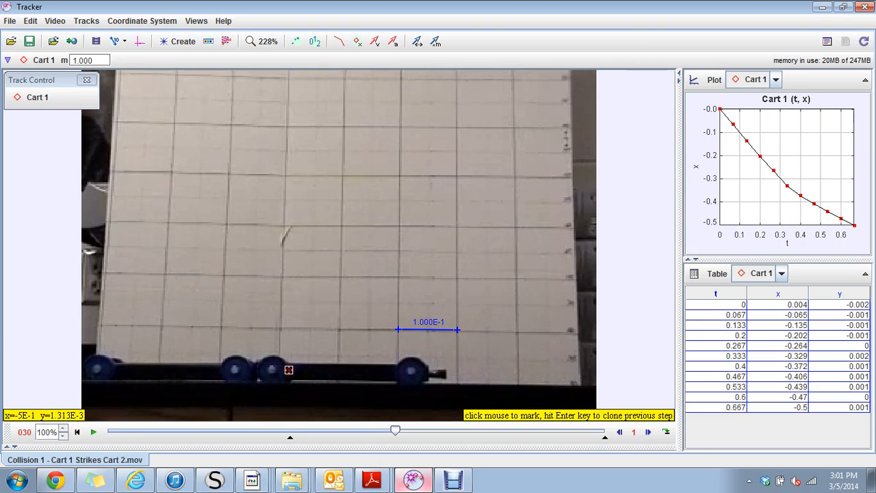
left_click(270, 370)
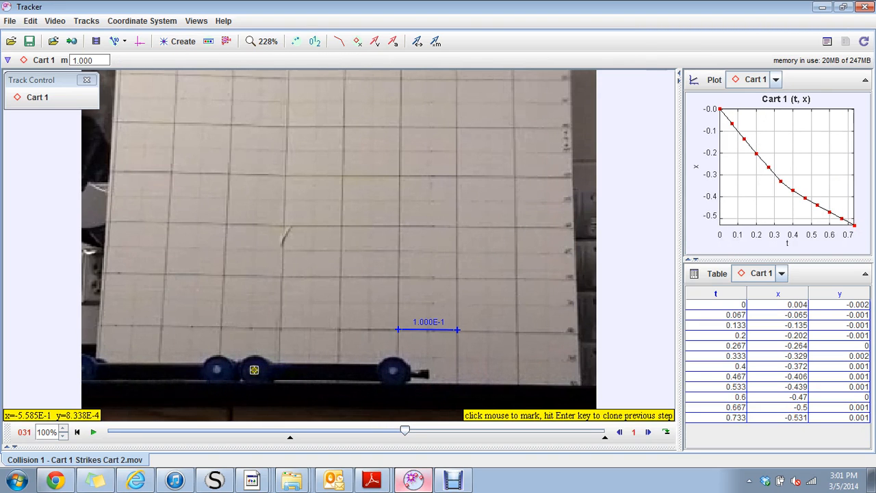
left_click(253, 369)
left_click(237, 370)
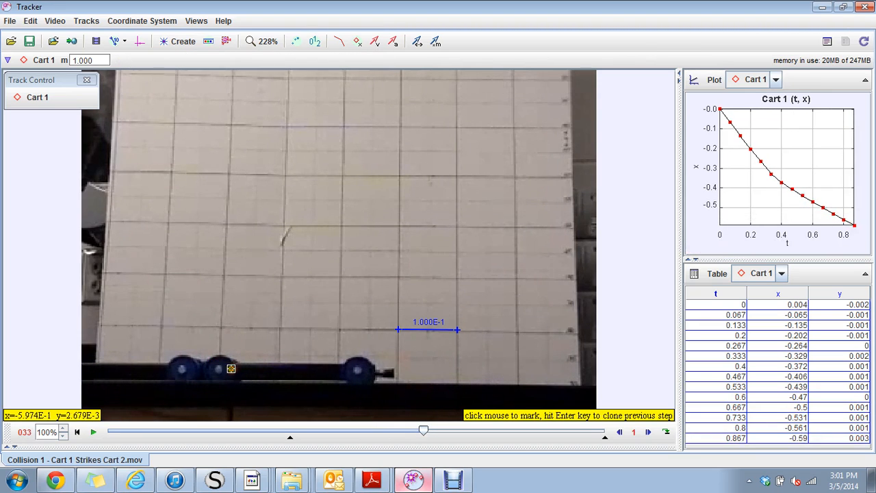
left_click(217, 370)
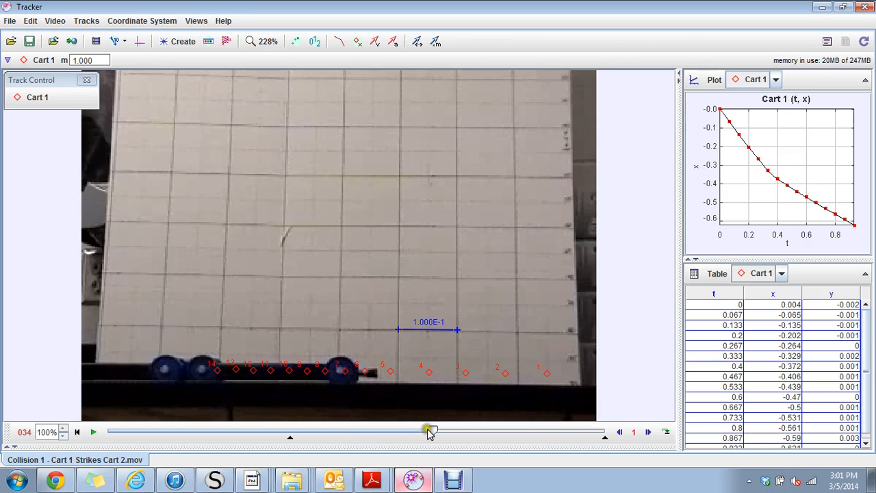
- Return the video to frame 19 and create a second point mass track named Cart 2
left_click_drag(433, 430, 290, 435)
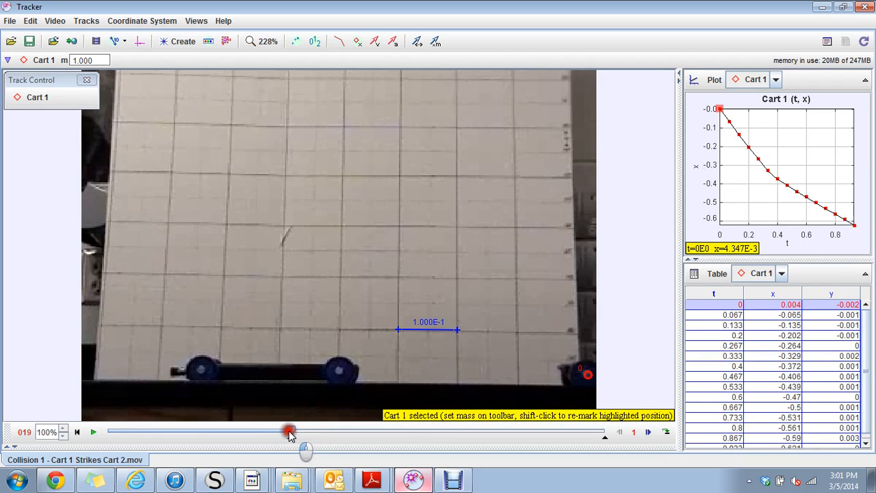
left_click(181, 41)
left_click(186, 58)
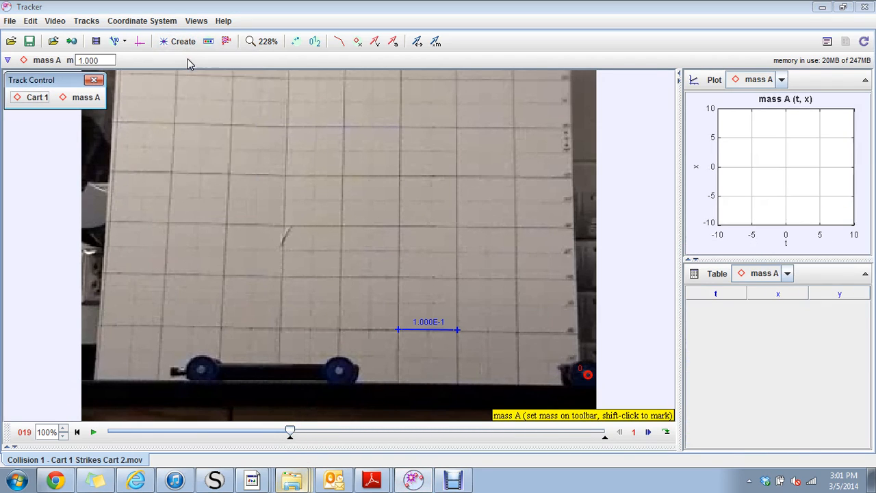
left_click(78, 97)
left_click(98, 114)
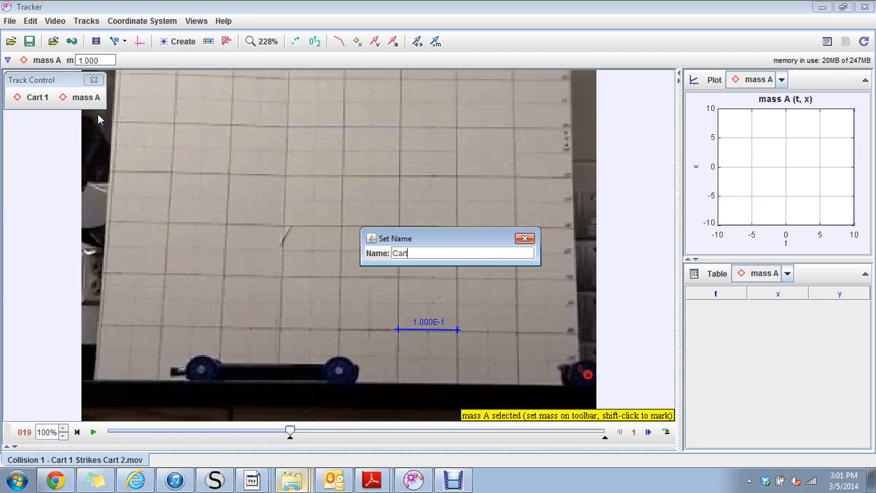
key("Return")
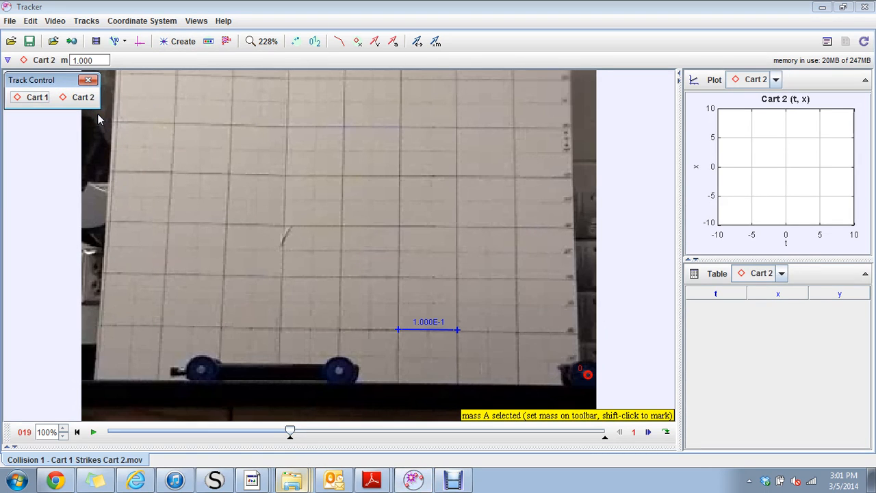
- Mark the center of Cart 2's wheel nearest Cart 1 in every frame from 19 to 34
left_click(83, 98)
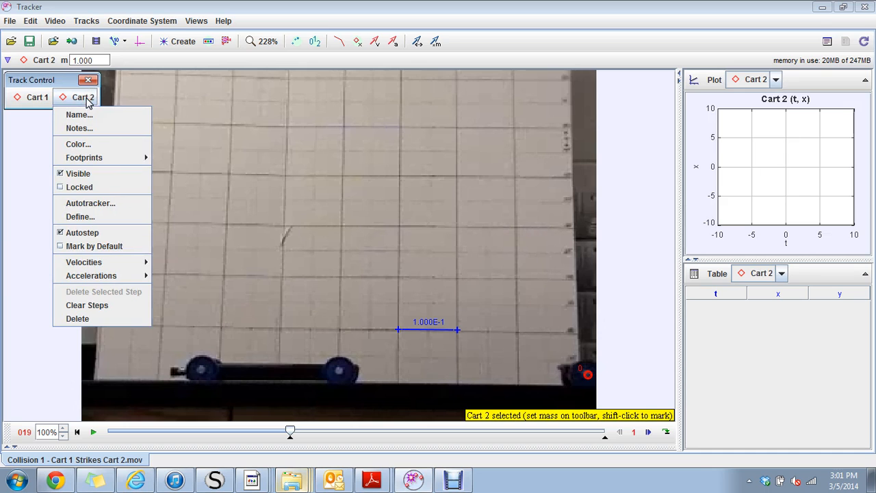
right_click(268, 324)
left_click(281, 332)
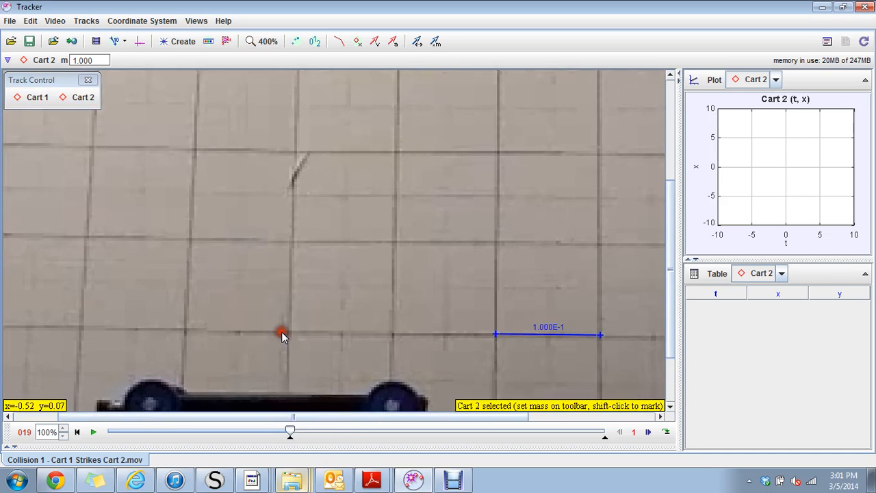
right_click(281, 332)
left_click(294, 328)
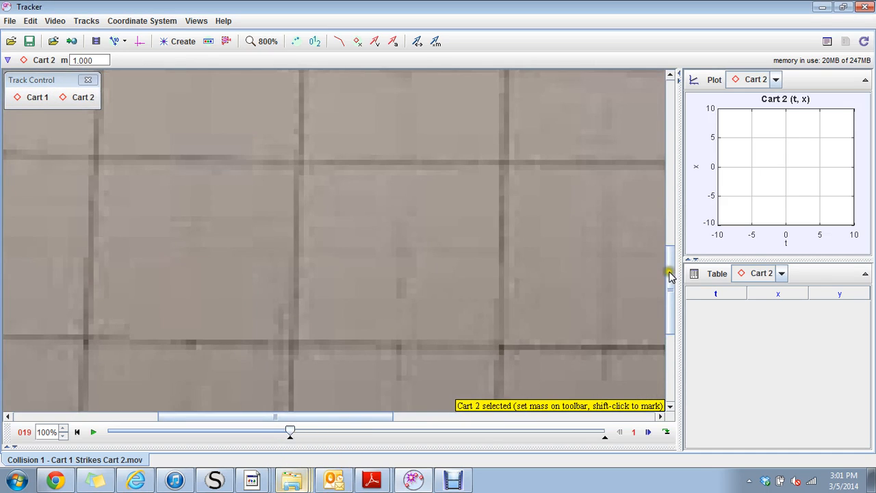
left_click_drag(670, 274, 670, 331)
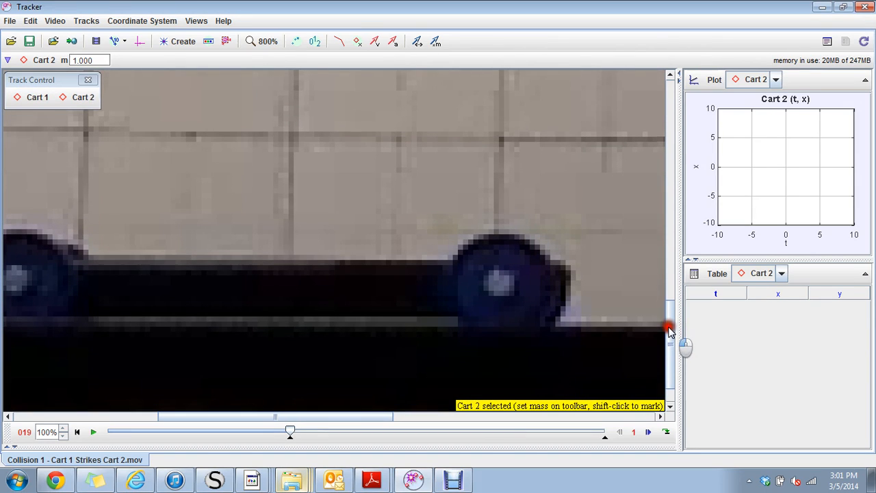
left_click(82, 98)
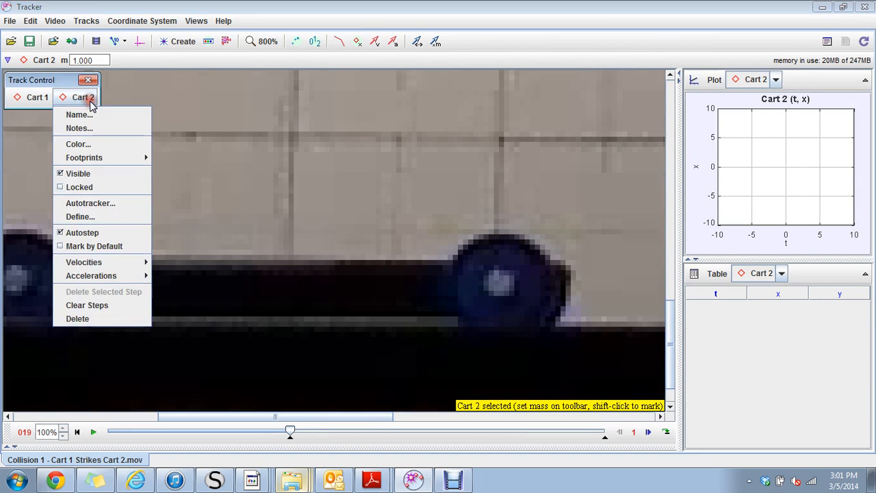
left_click(81, 98)
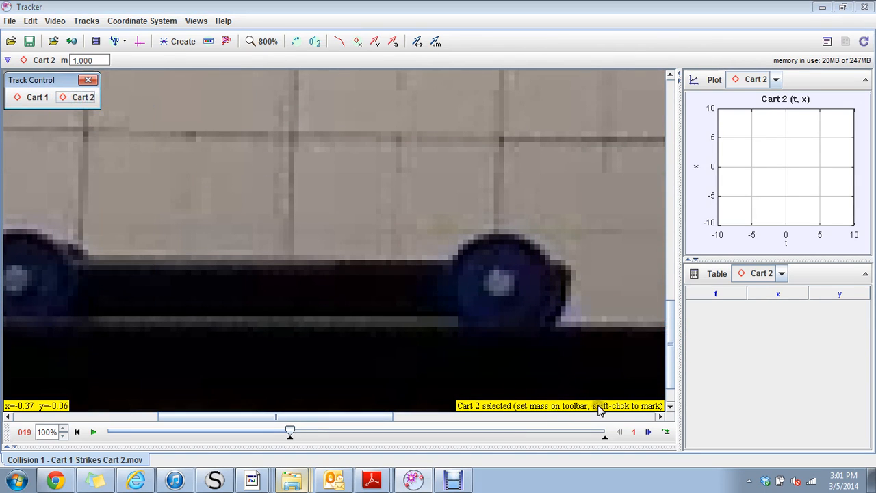
key("shift")
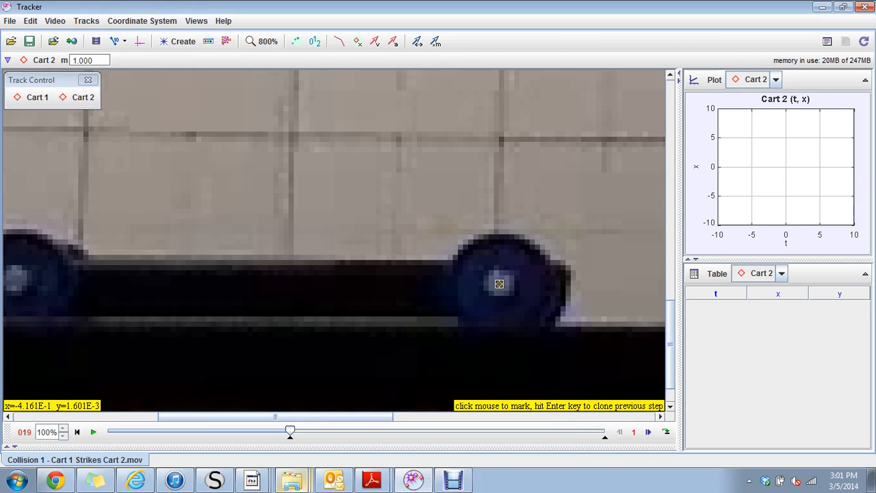
left_click(499, 284, "shift")
left_click(499, 283, "shift")
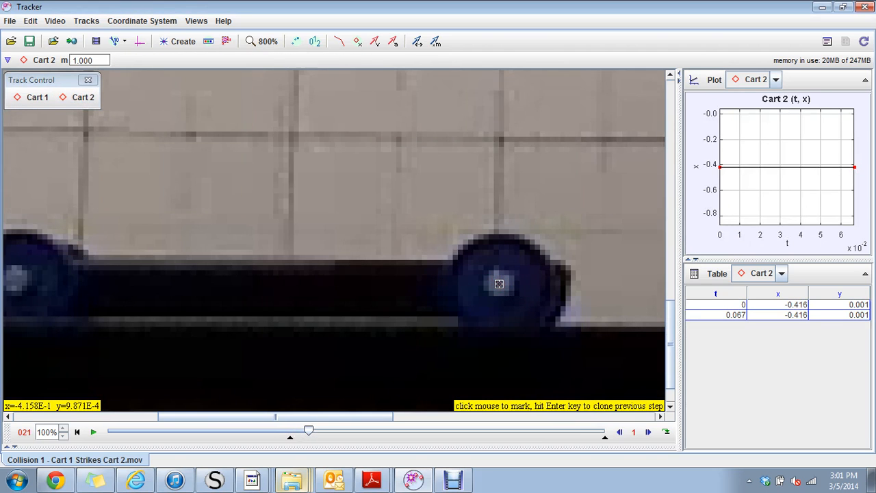
left_click(500, 284, "shift")
left_click(499, 283, "shift")
left_click(499, 284, "shift")
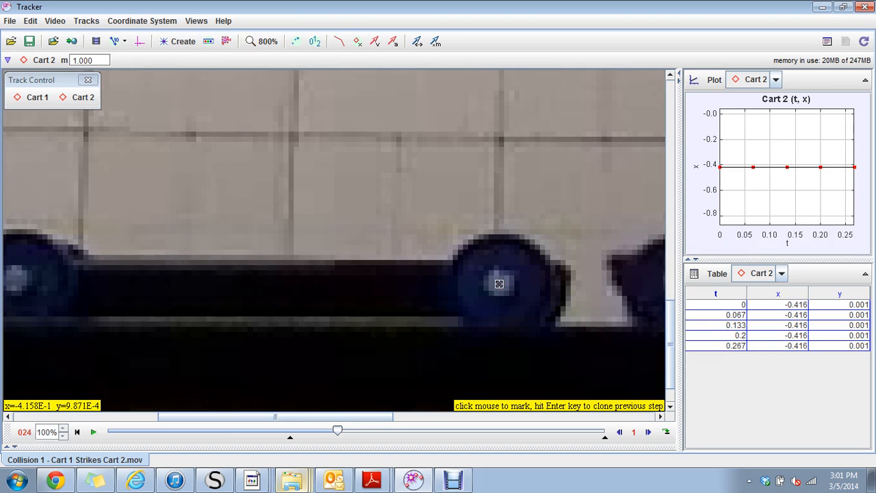
left_click(499, 284, "shift")
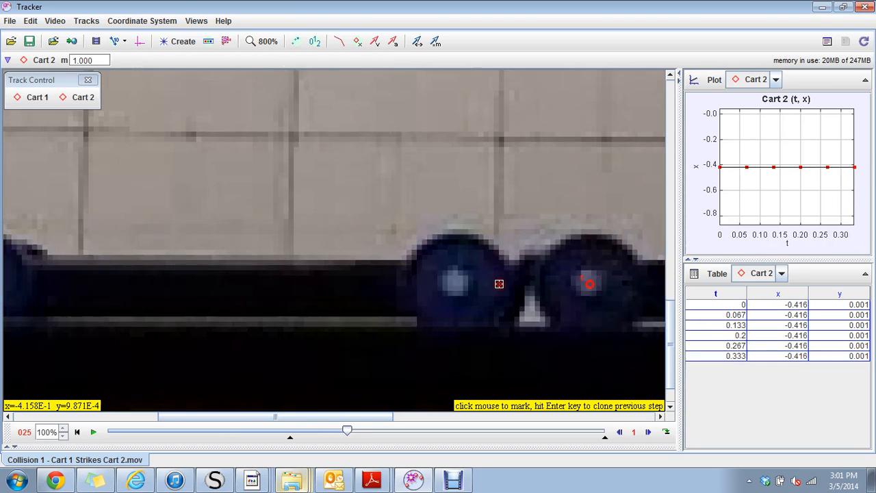
left_click(455, 284, "shift")
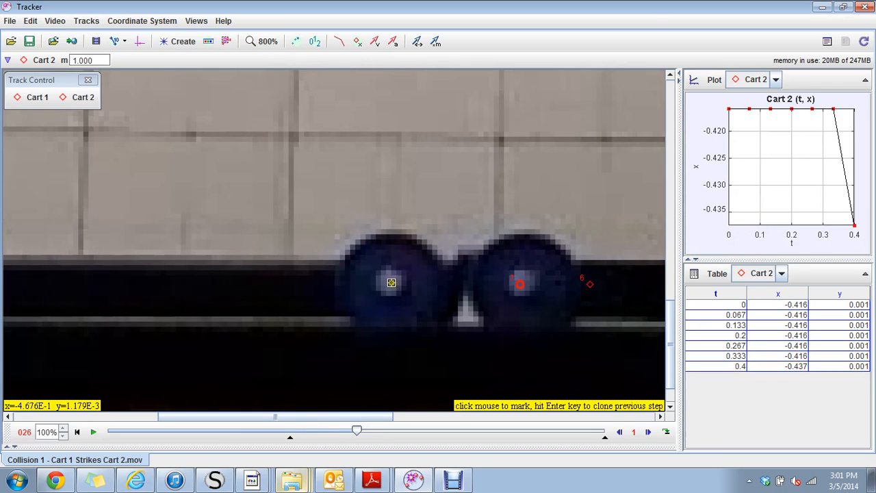
left_click(389, 283, "shift")
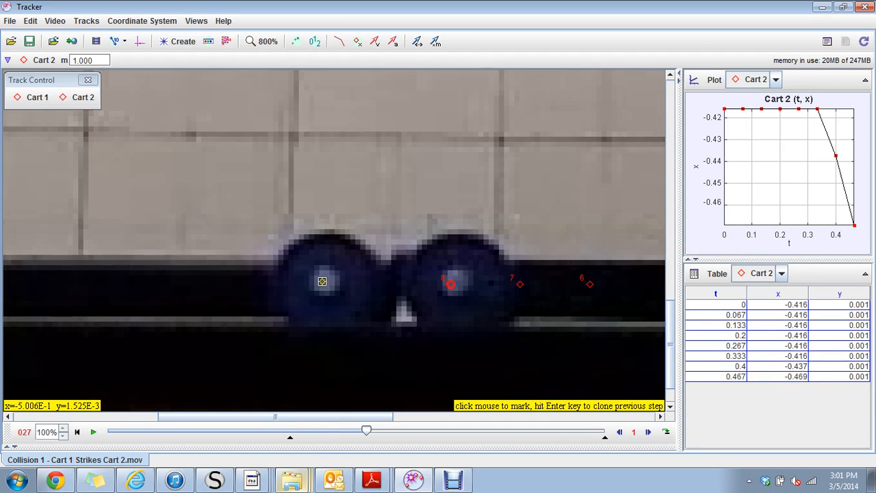
left_click(324, 281, "shift")
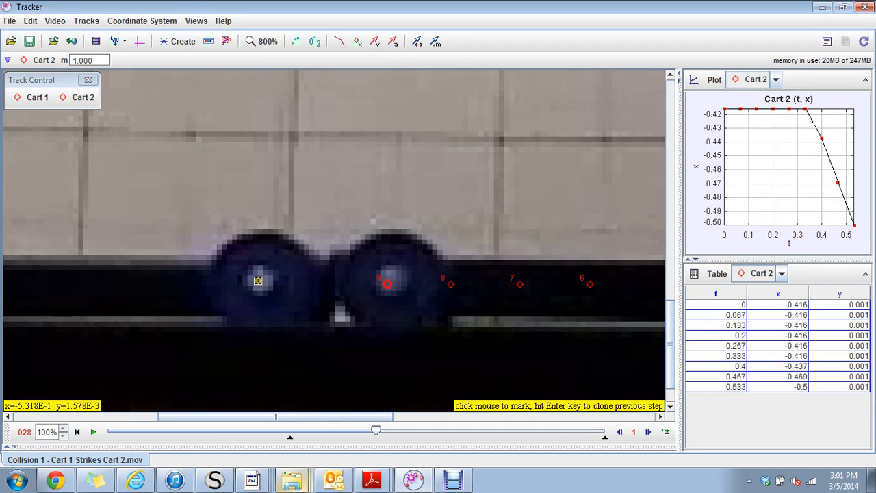
left_click(257, 281, "shift")
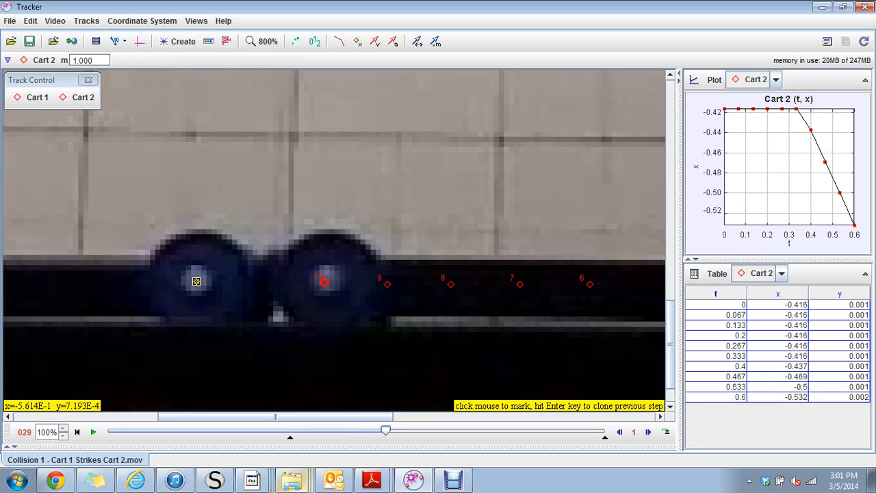
left_click(195, 281, "shift")
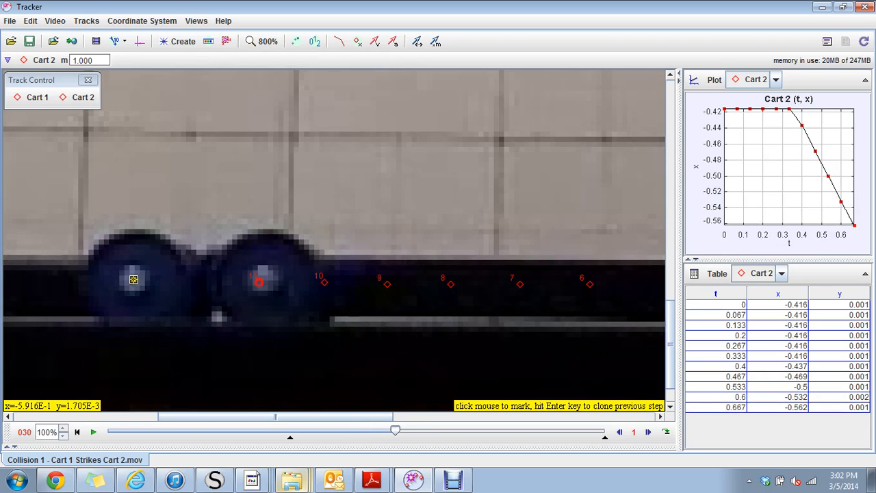
left_click(133, 280, "shift")
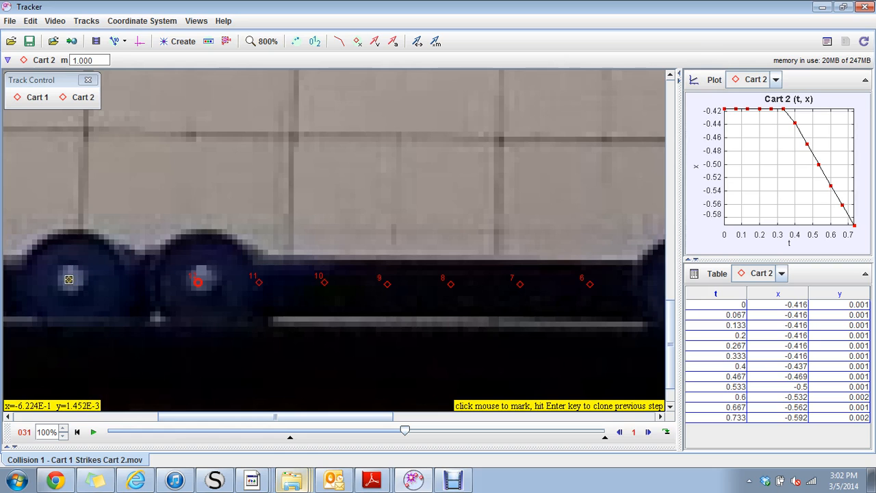
left_click(69, 280, "shift")
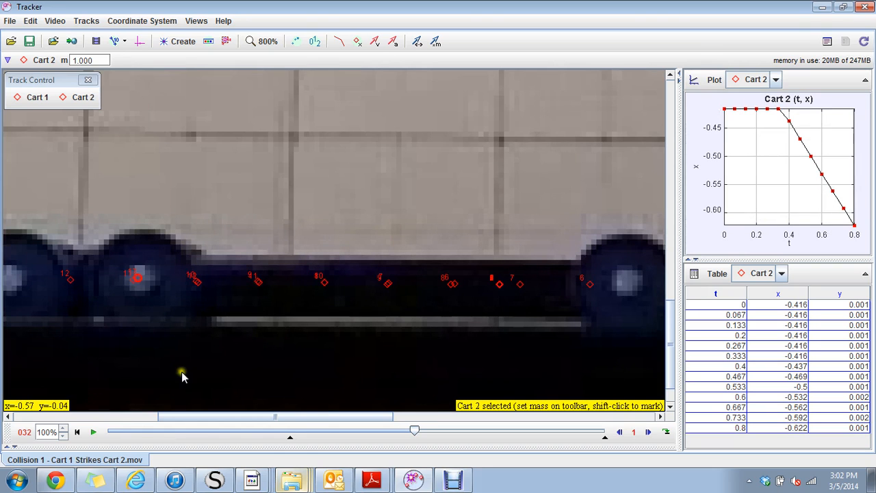
left_click_drag(329, 417, 221, 417)
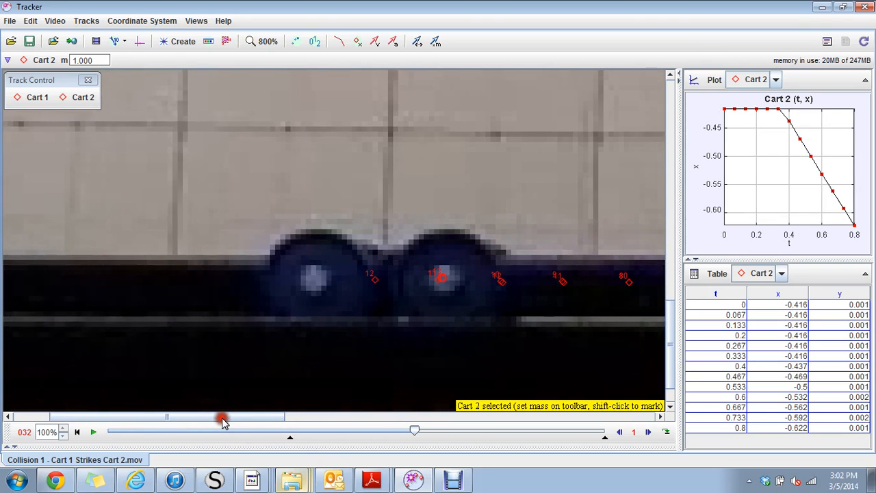
left_click(315, 279, "shift")
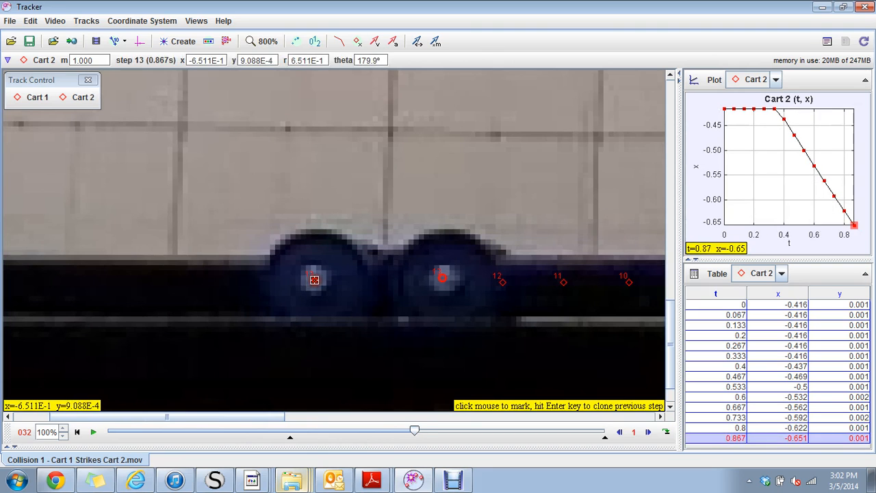
left_click(251, 279, "shift")
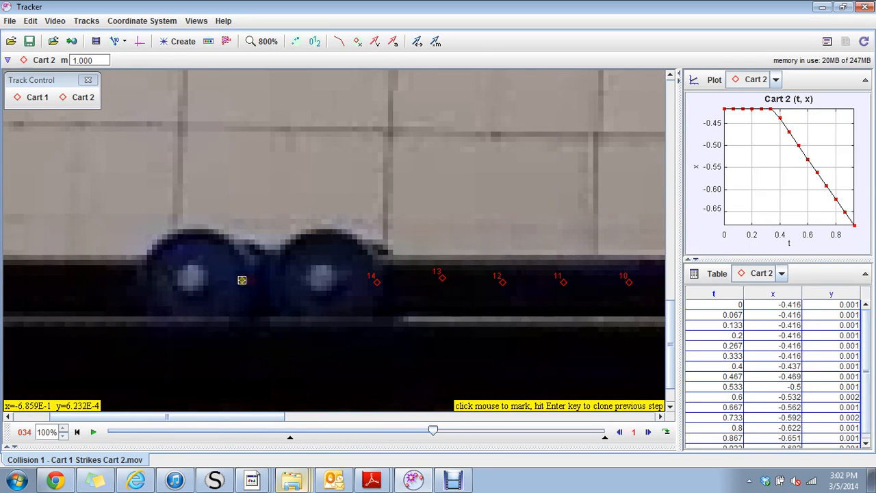
left_click(190, 280, "shift")
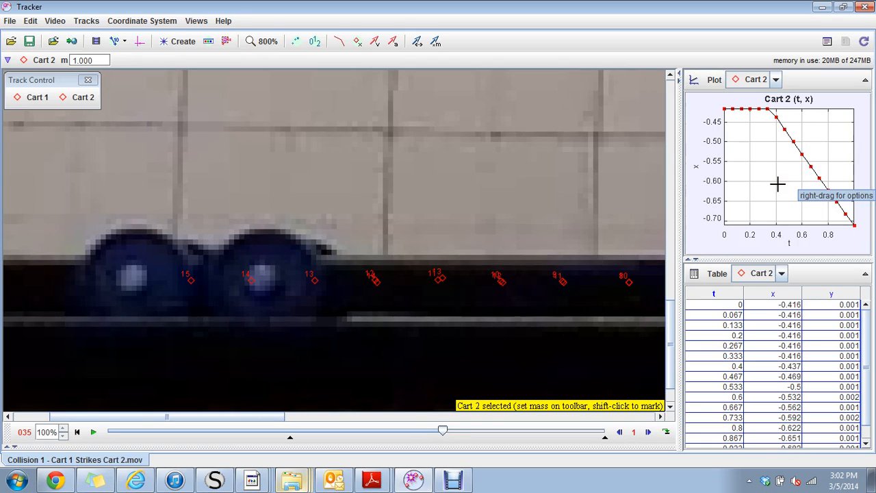
- Show Cart 1's position-time graph in the plot and open its data for analysis in the Data Tool
left_click(768, 80)
left_click(760, 97)
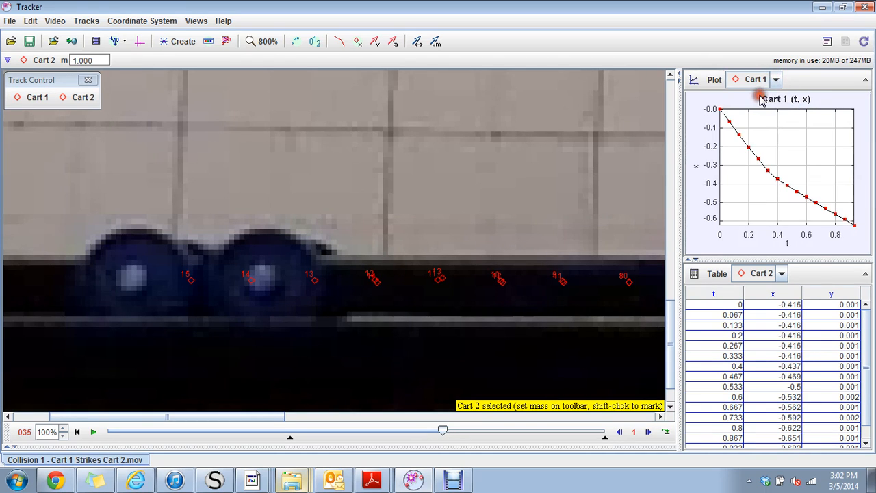
right_click(748, 206)
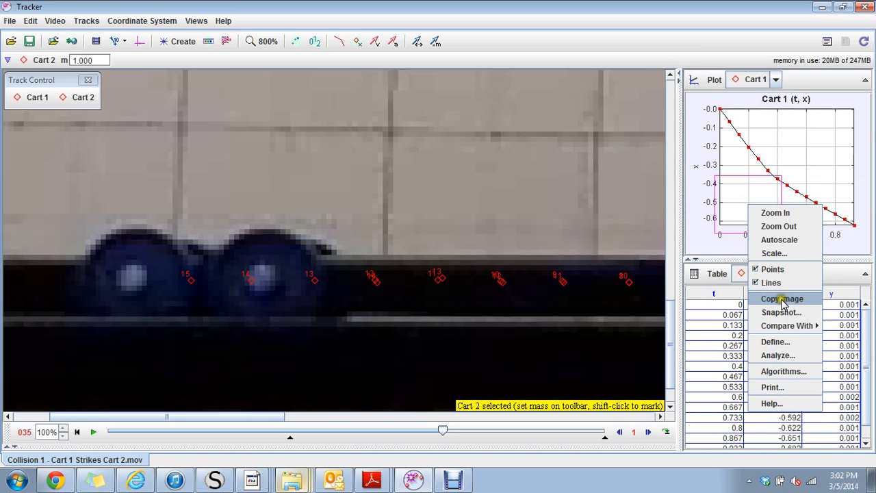
left_click(776, 356)
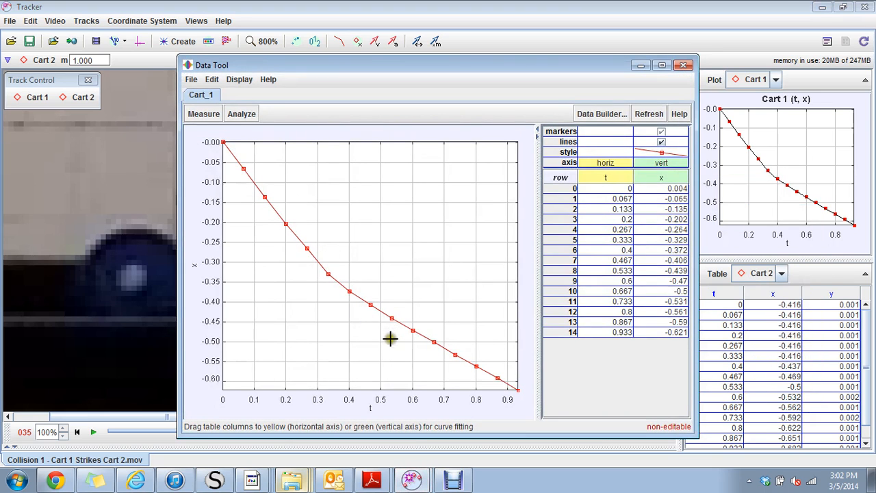
- Select Cart 1's pre-collision points, rows 0 to 5, and fit a line to them with the curve fitter
left_click_drag(333, 287, 204, 132)
left_click(244, 115)
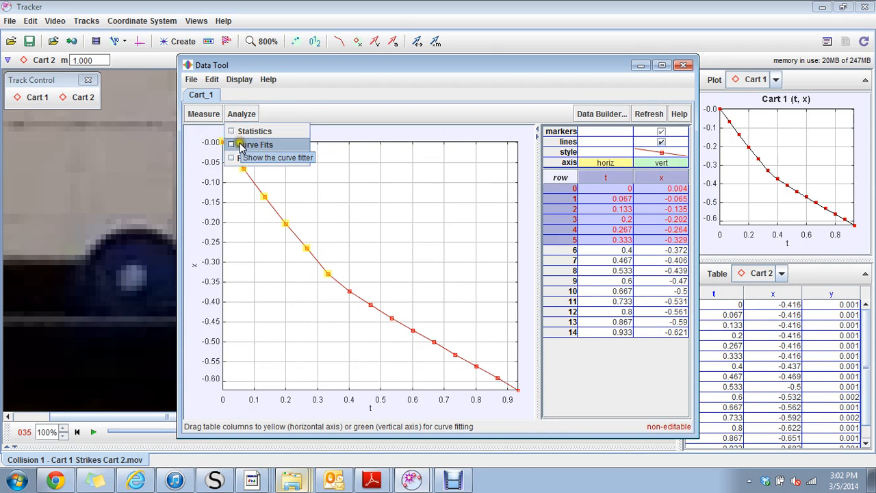
left_click(241, 145)
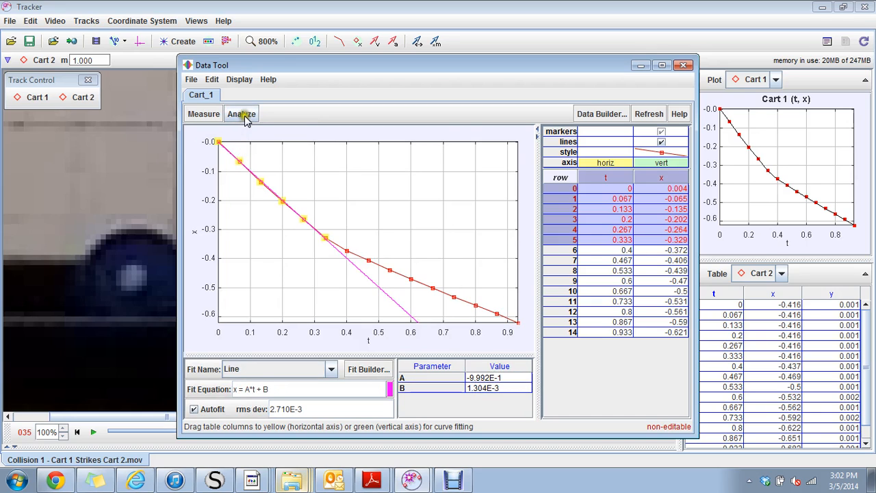
left_click(244, 115)
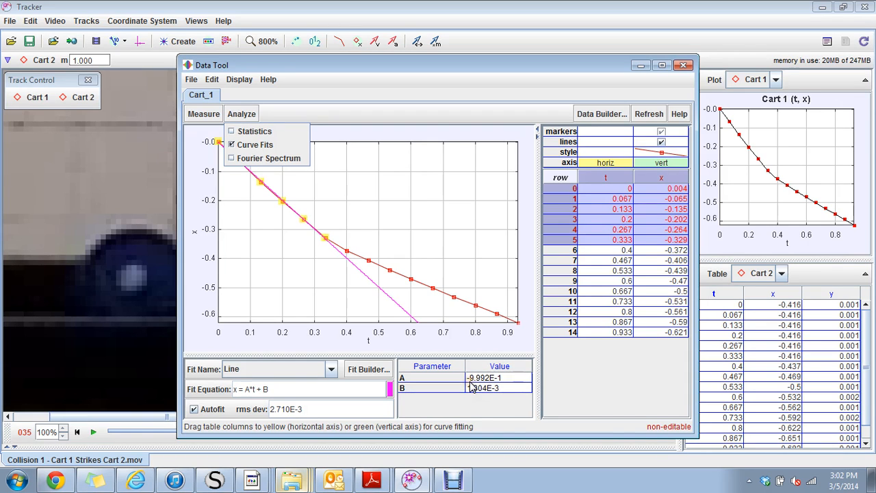
mouse_move(478, 389)
- Fit the line to Cart 1's post-collision points, rows 6 to 14, and check the slope's standard error
left_click_drag(337, 239, 523, 329)
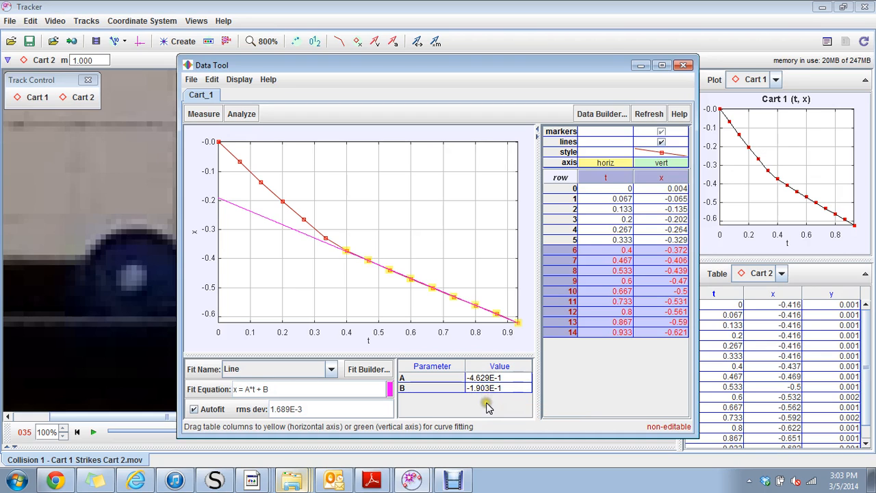
mouse_move(494, 379)
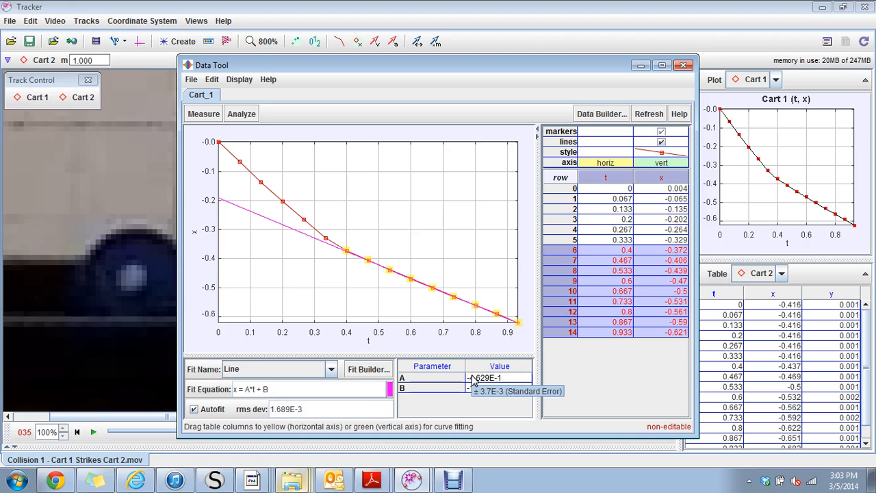
mouse_move(473, 393)
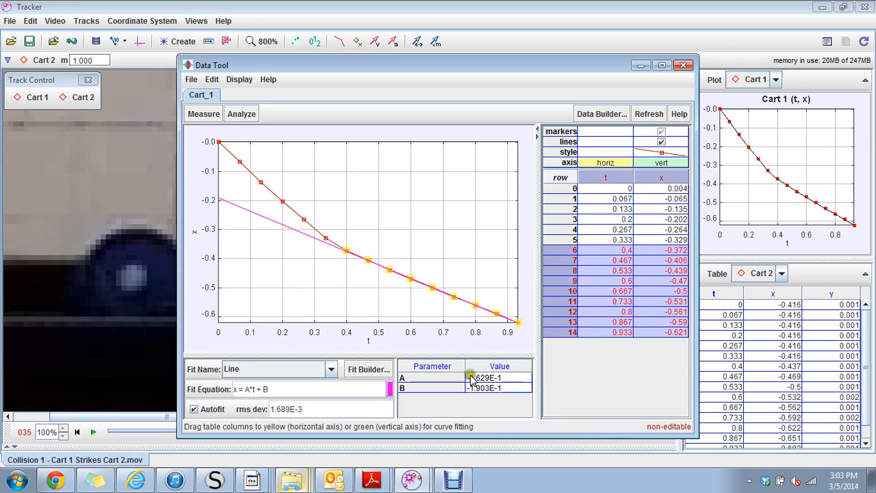
- Close the Cart 1 data in the Data Tool without saving the changes
left_click(192, 80)
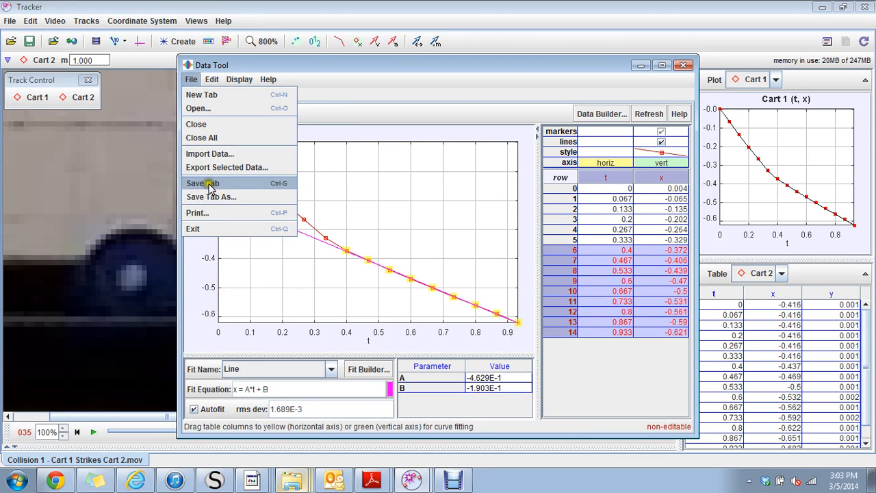
left_click(213, 127)
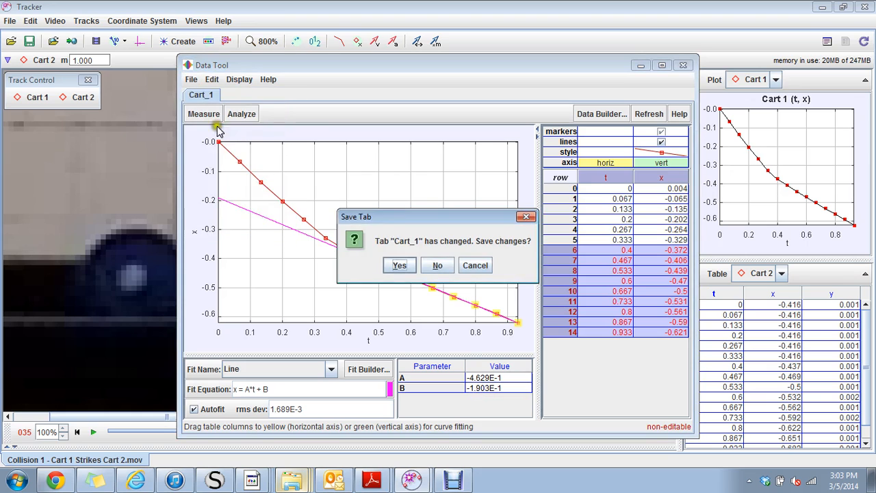
left_click(435, 263)
- Show Cart 2's position-time graph in the plot and open its data for analysis in the Data Tool
left_click(758, 79)
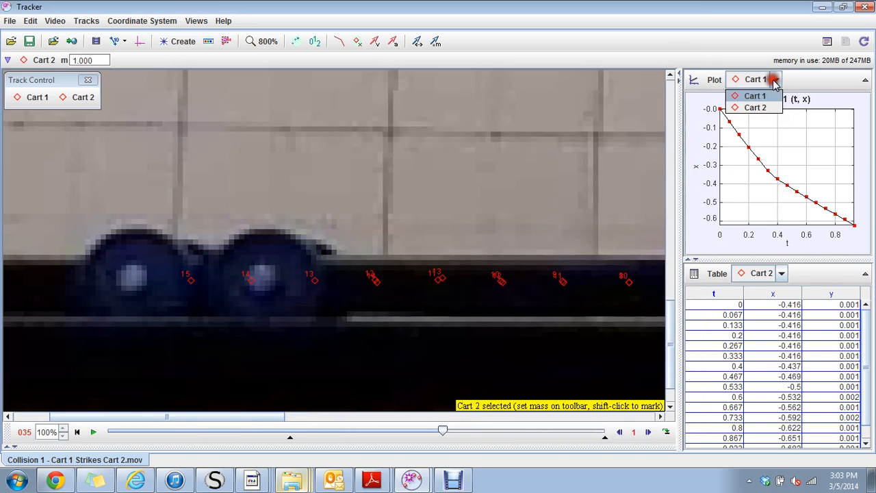
left_click(760, 106)
left_click(762, 162)
right_click(762, 162)
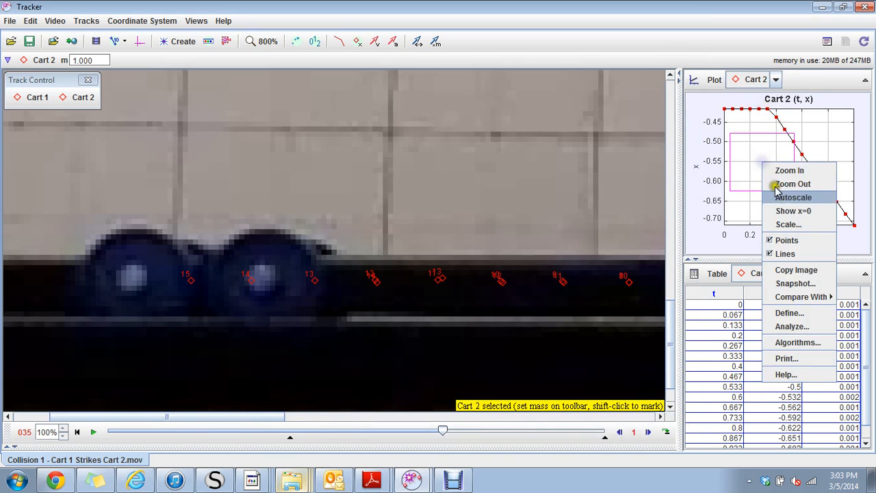
left_click(802, 327)
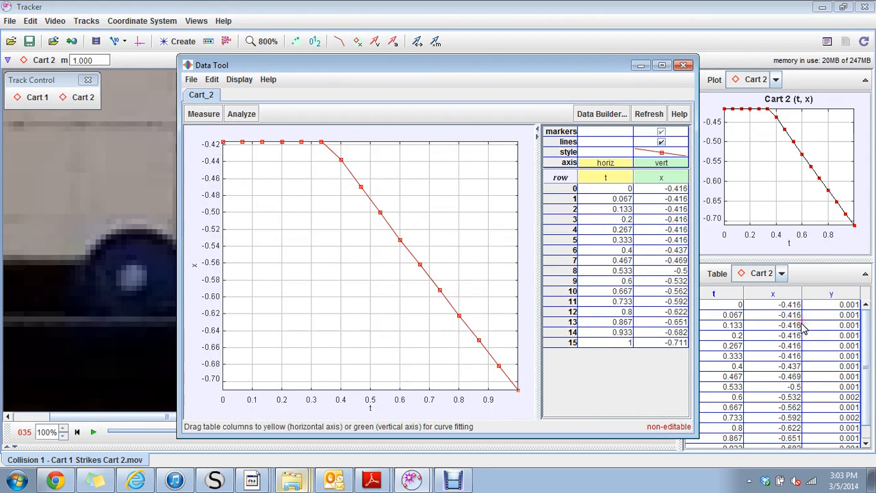
- Fit a line to Cart 2's pre-collision points, rows 0 to 5, and refit it to the post-collision points, rows 6 to 15
left_click_drag(323, 166, 218, 137)
left_click(240, 114)
left_click(247, 145)
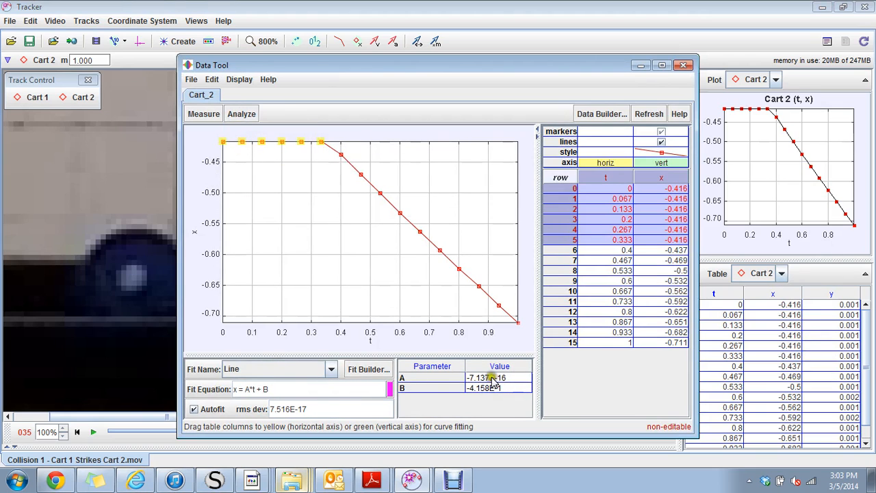
left_click_drag(337, 145, 522, 328)
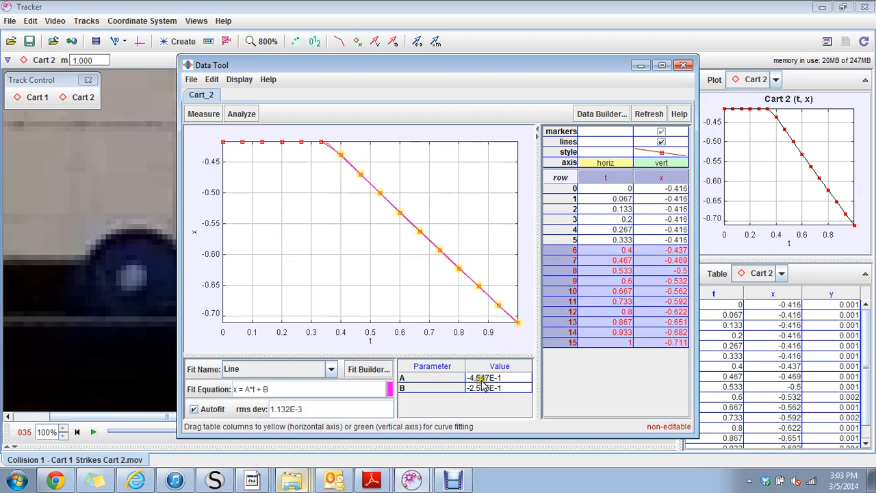
mouse_move(483, 387)
- Close the Cart 2 data without saving the changes and close the Data Tool window
left_click(191, 79)
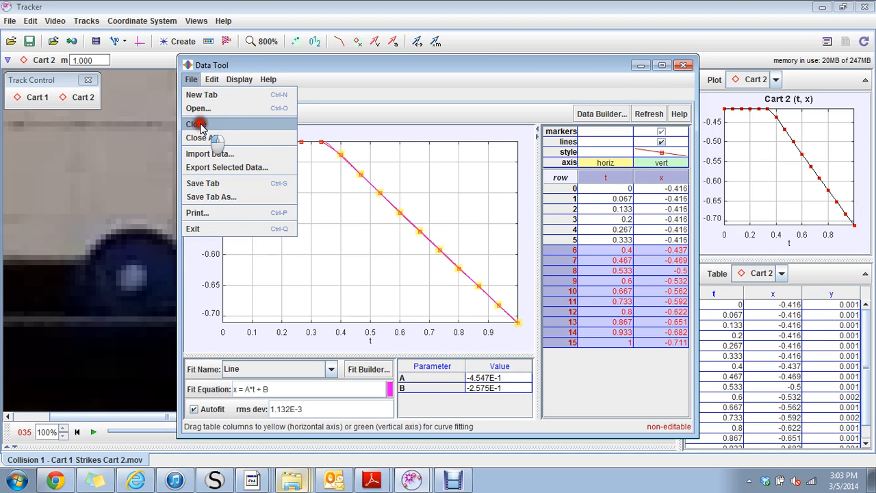
left_click(201, 124)
left_click(438, 265)
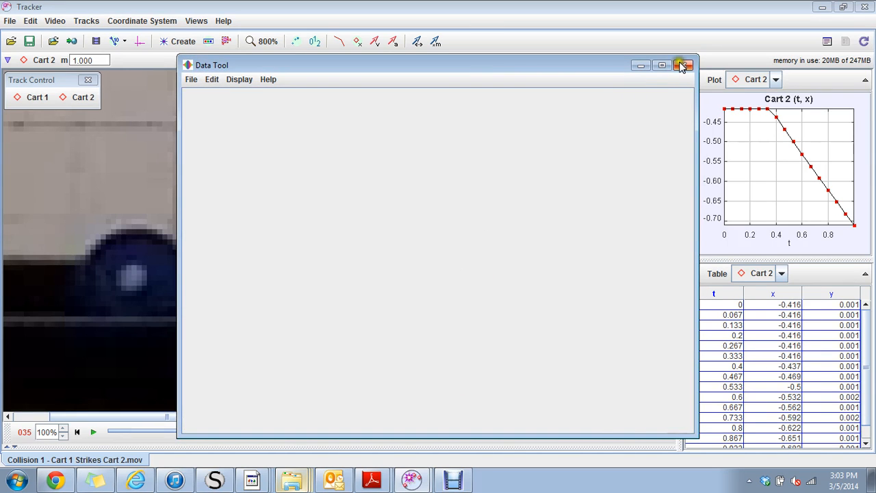
left_click(682, 65)
- Start saving the collision tab as a Tracker file (.trk) and bring up the choice of destination folders
right_click(360, 197)
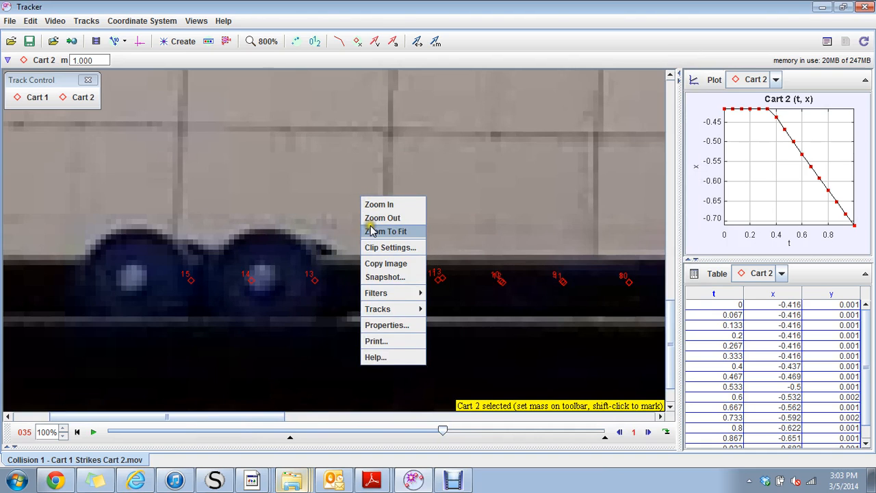
left_click(370, 226)
left_click(10, 21)
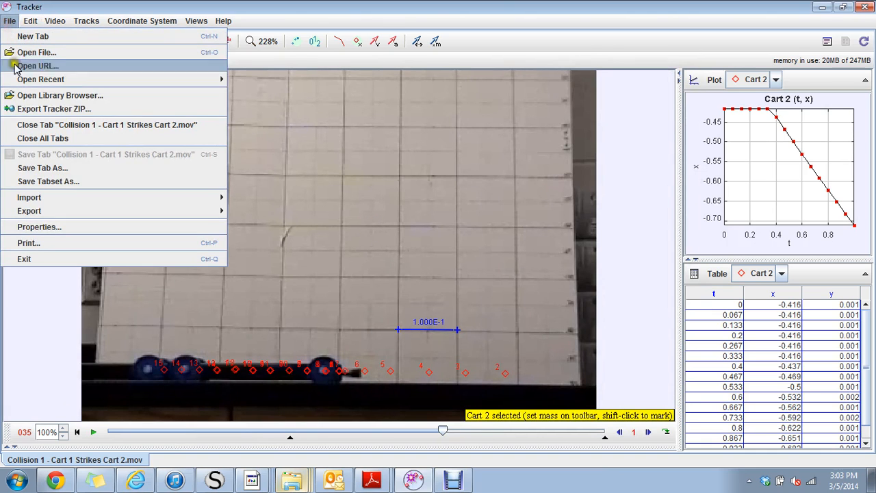
left_click(34, 168)
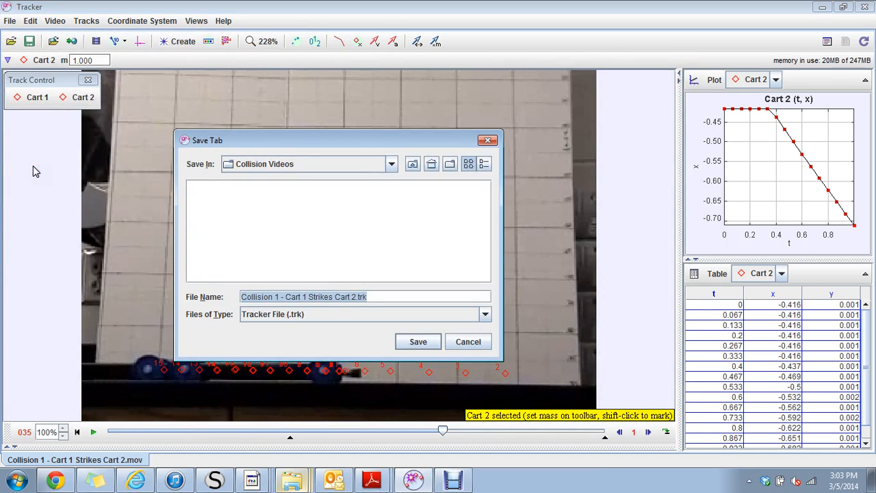
left_click(392, 164)
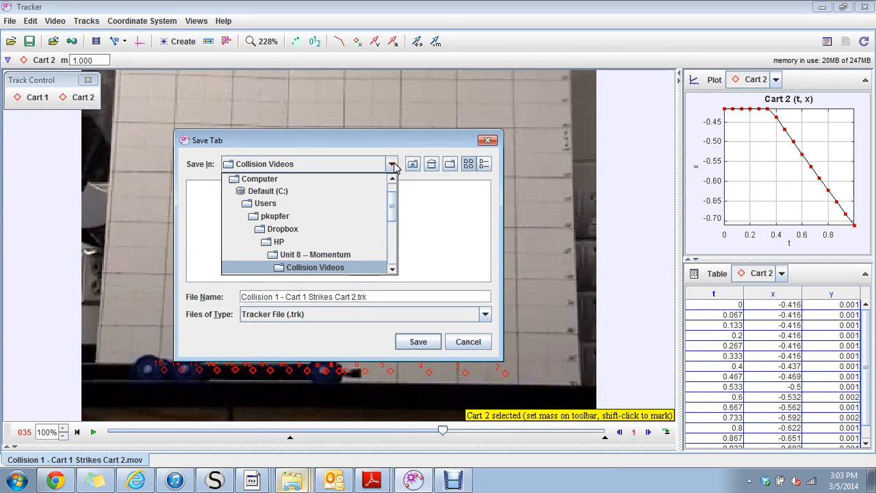